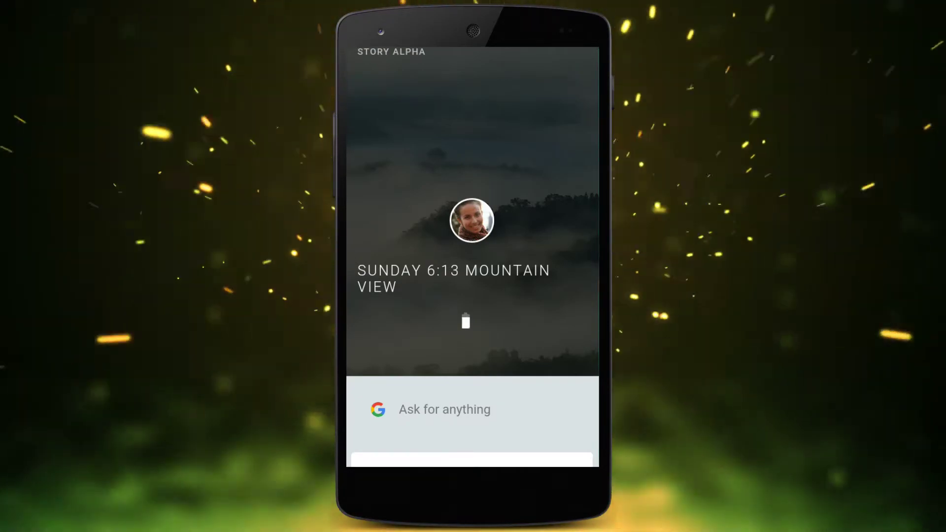
From quick settings, lower the volume and toggle airplane mode and Do Not Disturb.
click(463, 220)
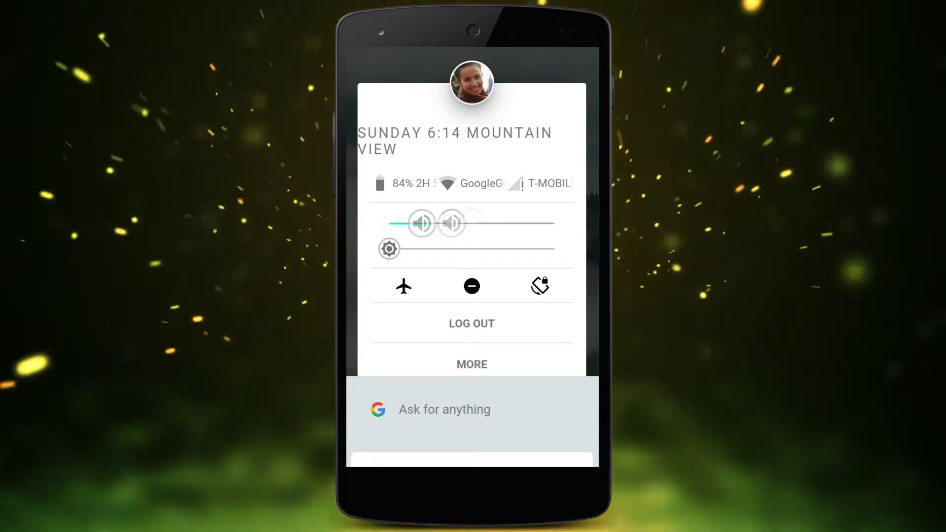
mouse_move(554, 223)
mouse_down()
mouse_move(396, 223)
mouse_move(548, 250)
mouse_up()
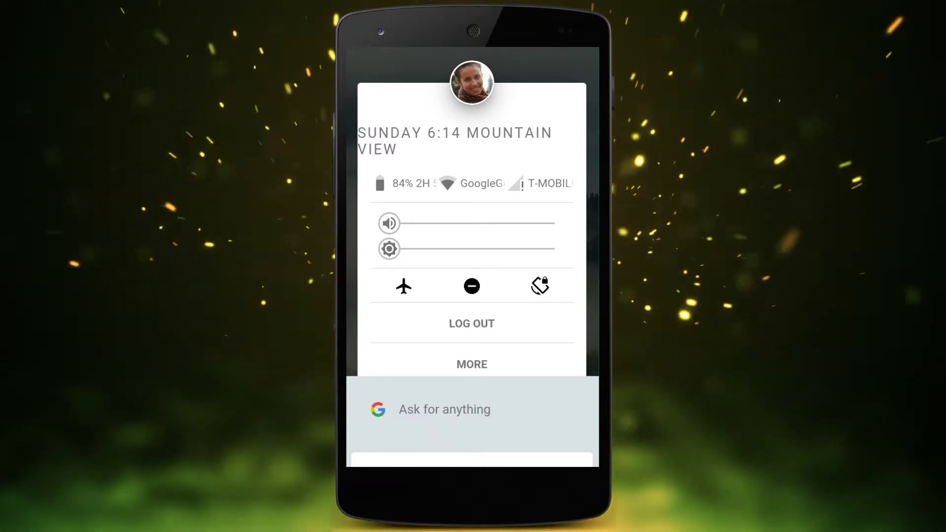
click(403, 286)
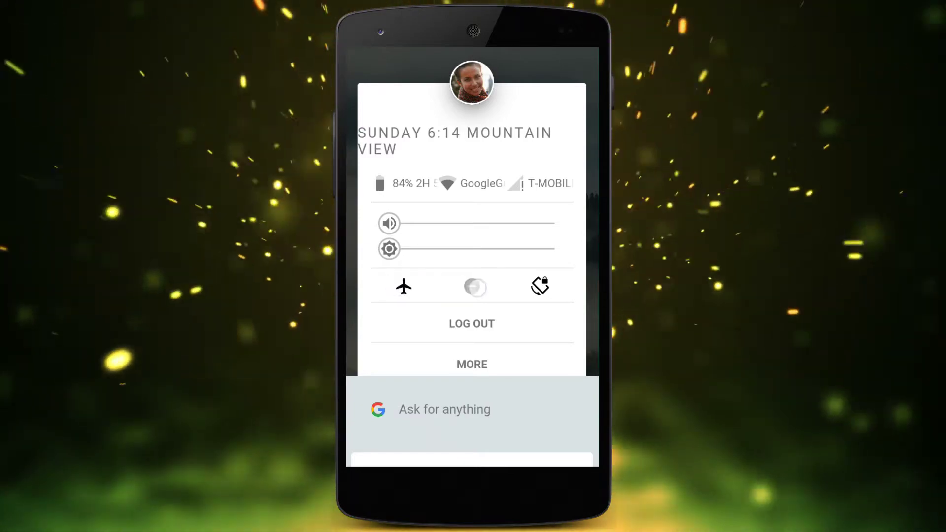
click(535, 285)
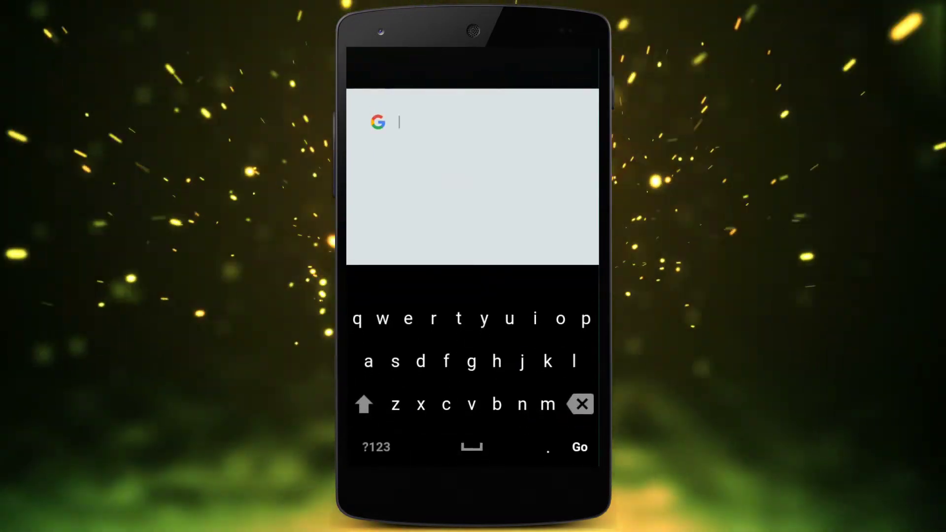
Type a few letters into search, delete the last one, then close search and keyboard.
click(466, 369)
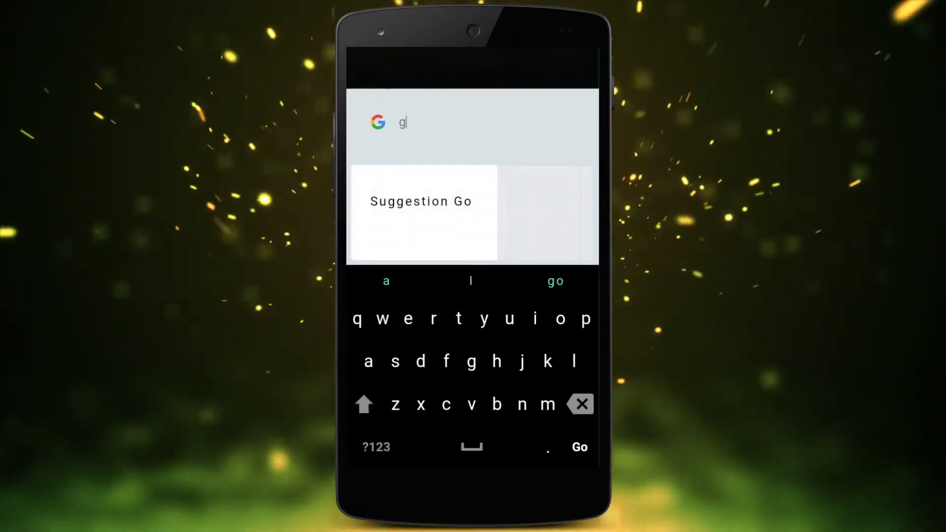
click(445, 404)
click(446, 362)
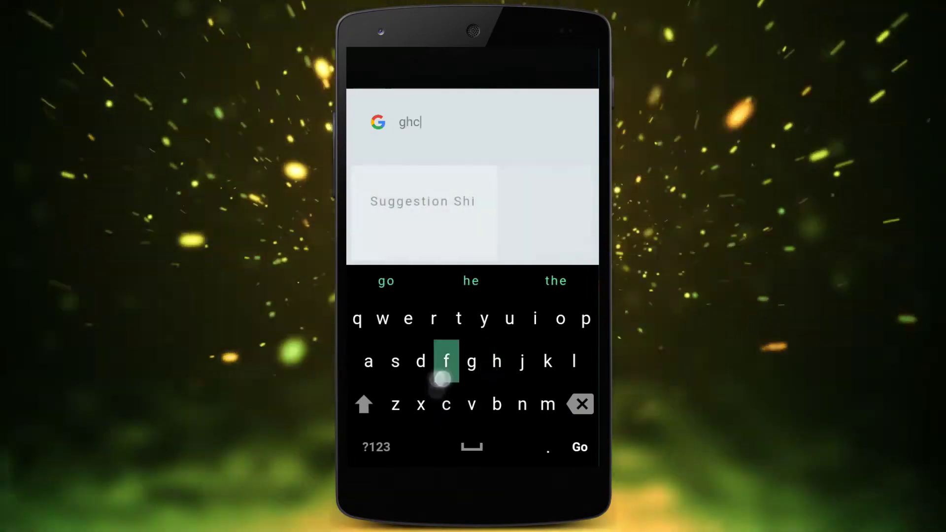
click(581, 404)
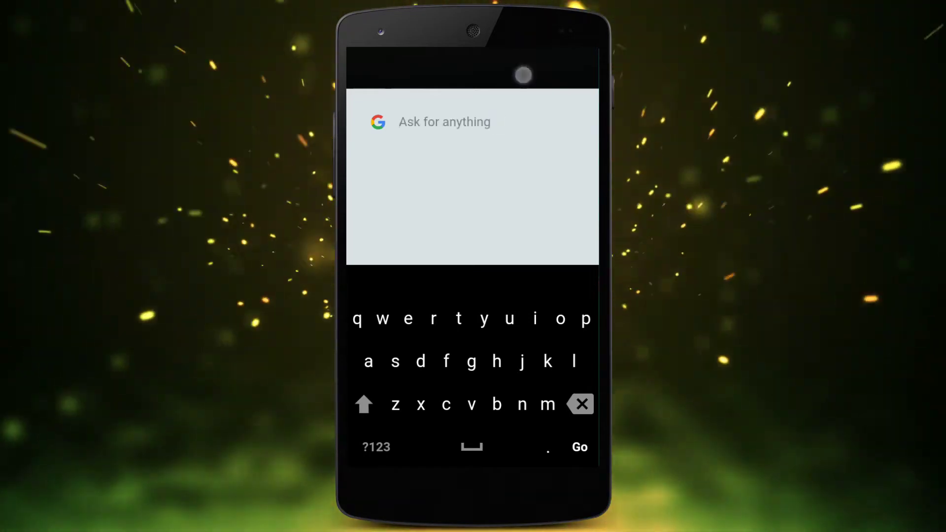
click(523, 75)
Pull down the recents list and drop the Story Theta card onto Story Alpha as tabs.
drag(540, 123, 481, 359)
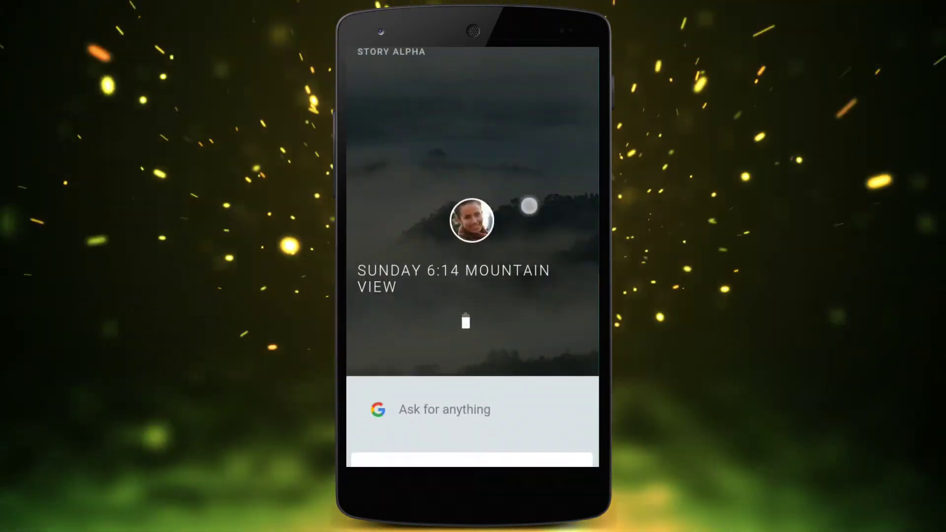
drag(528, 205, 528, 376)
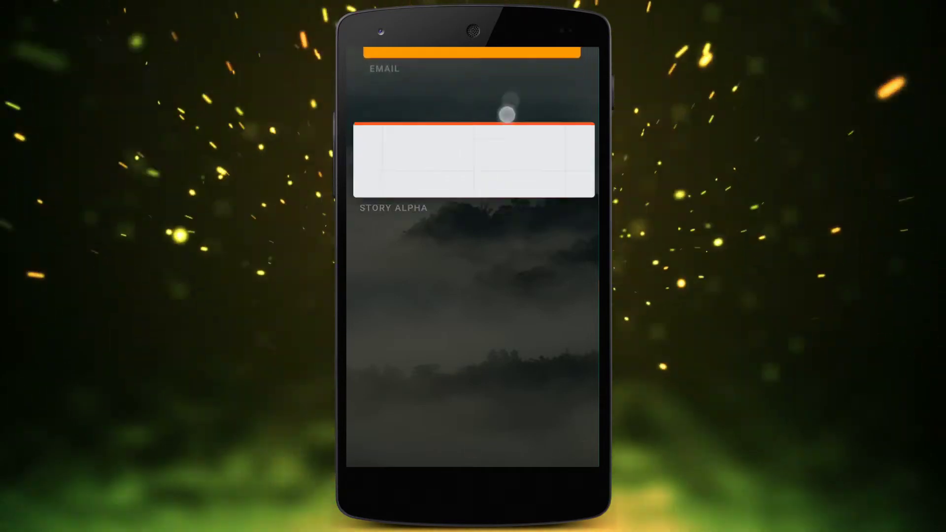
drag(490, 174, 520, 67)
drag(486, 211, 476, 307)
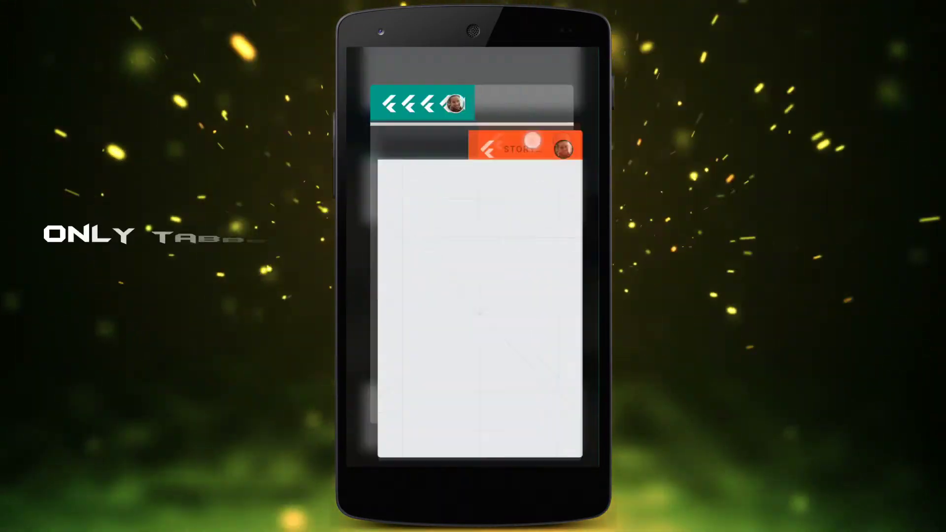
drag(495, 245, 534, 169)
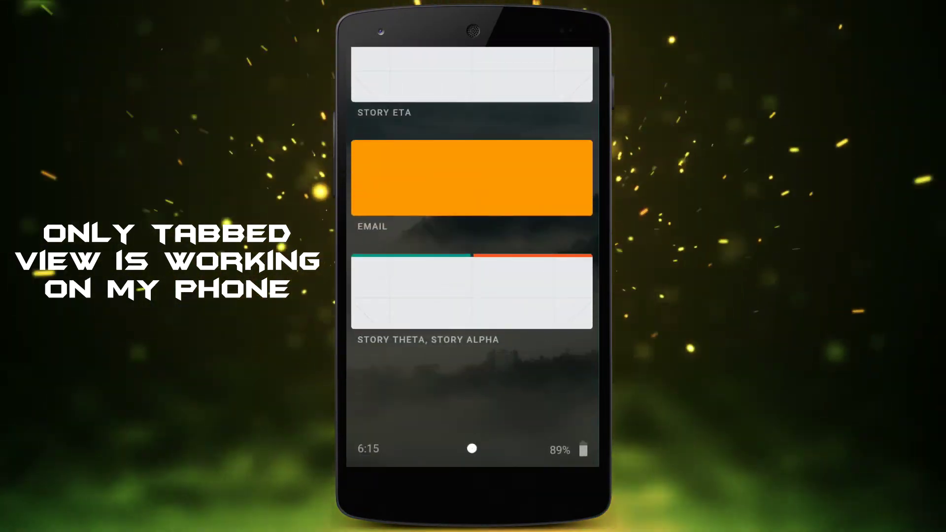
mouse_move(509, 163)
mouse_down()
mouse_move(490, 228)
mouse_move(487, 215)
mouse_up()
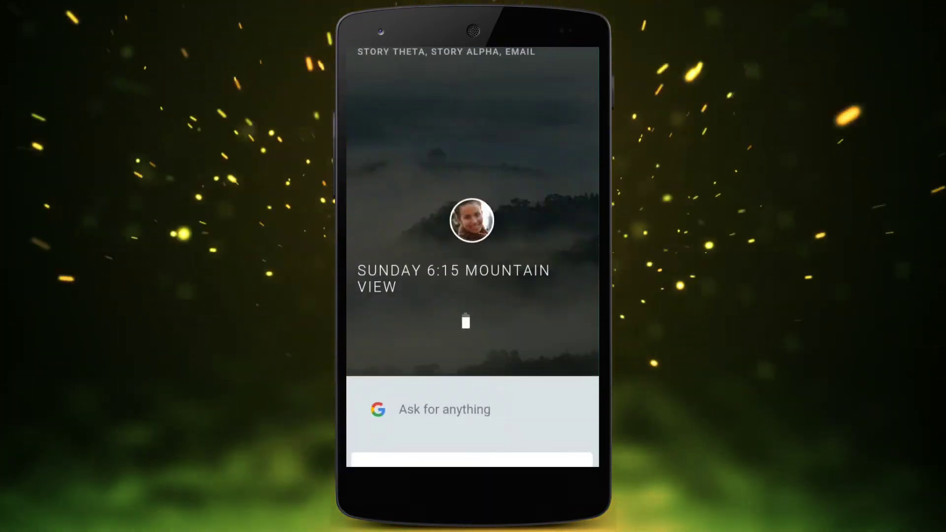
Bring up the story cards and scroll the list to Story Kappa, Iota and Zeta.
drag(528, 281, 534, 328)
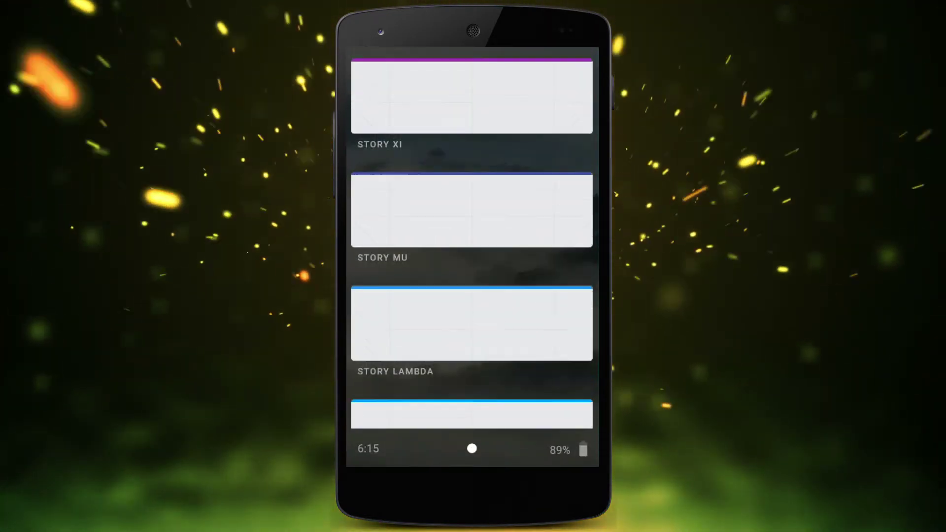
drag(547, 200, 547, 155)
scroll(472, 237, down, 3)
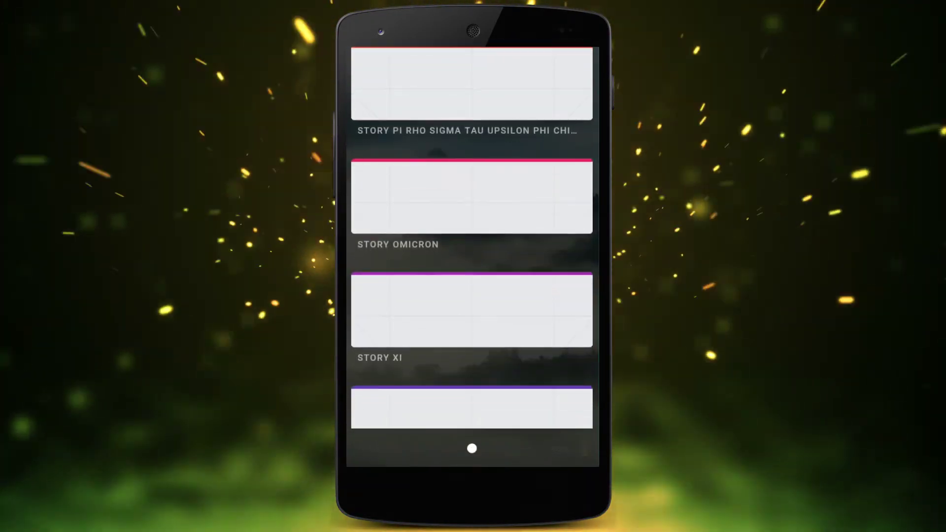
scroll(472, 236, down, 5)
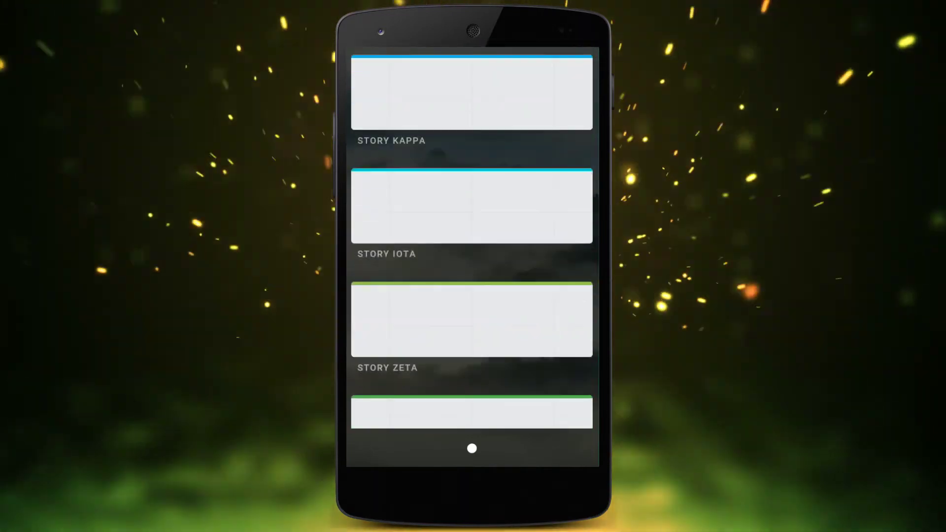